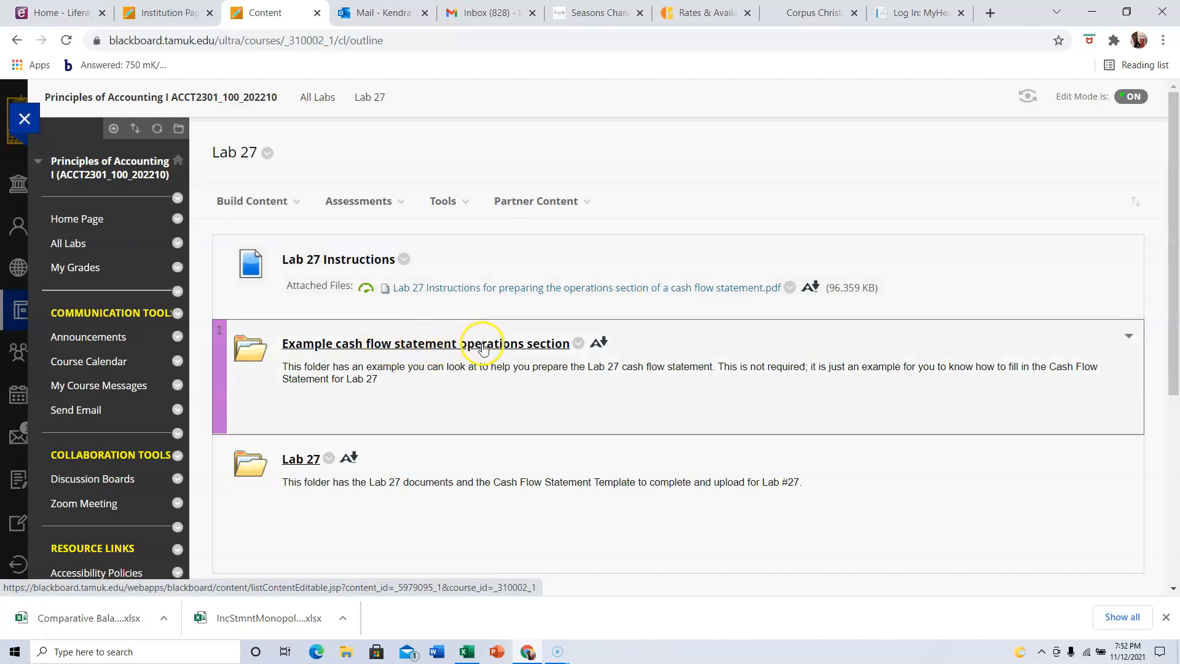
Open the Lab 27 documents folder and switch to Excel's CFSFillInForMonopolyCorp cash flow template
left_click(302, 460)
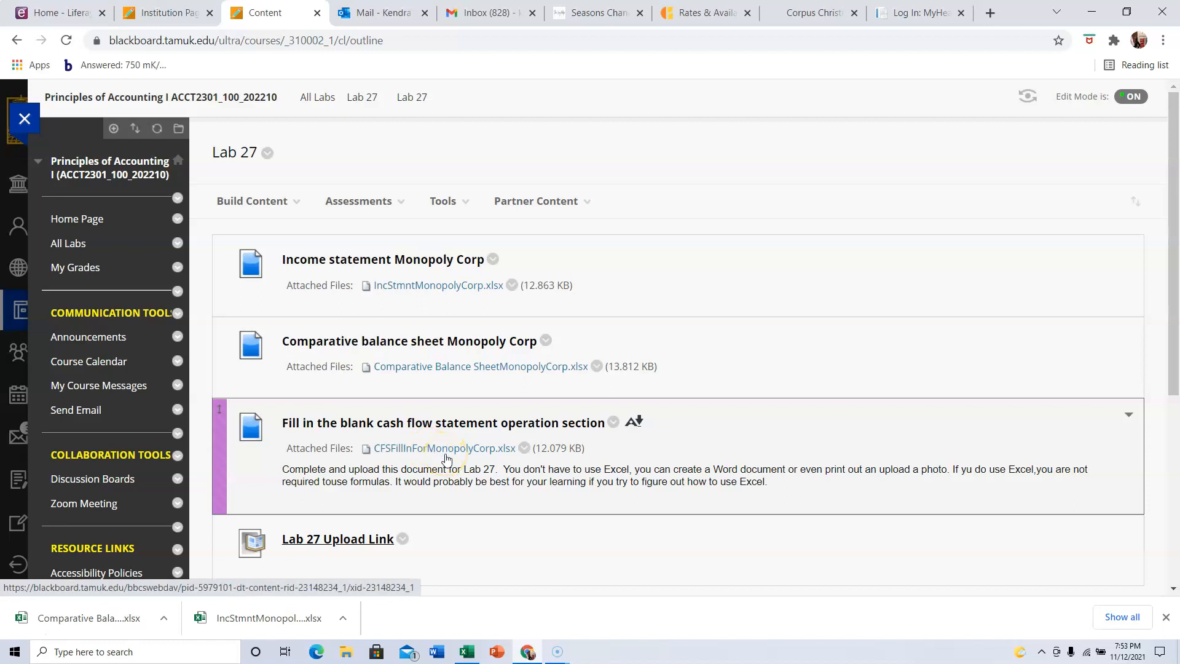
left_click(468, 652)
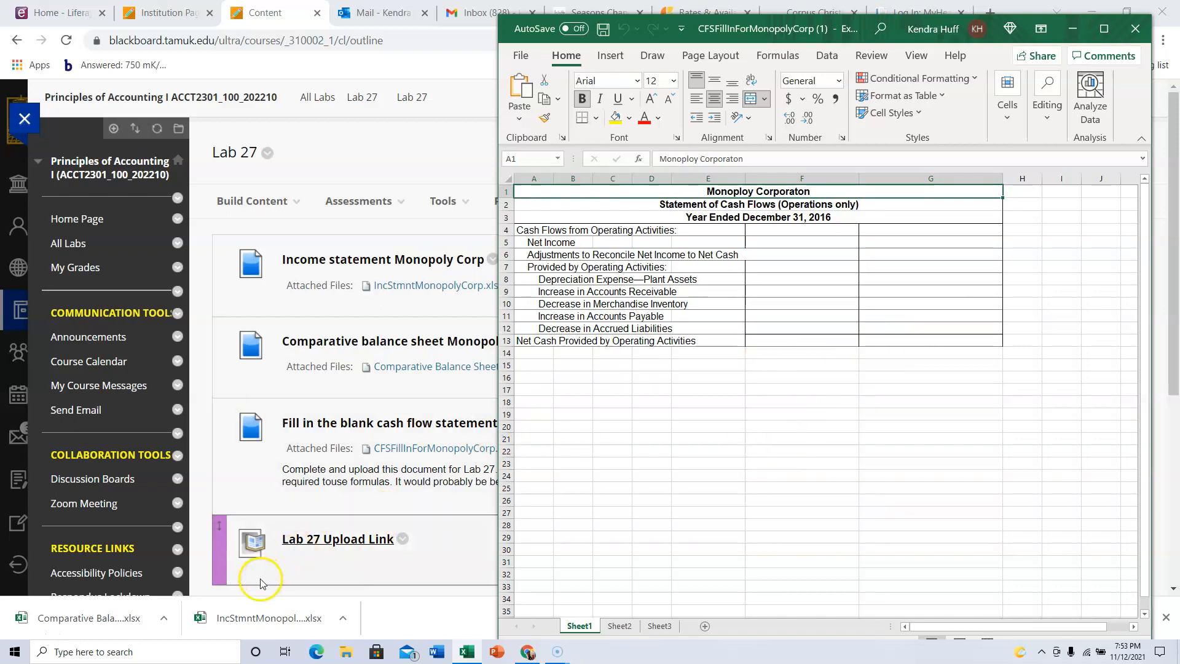
Open the downloaded IncStmntMonopolyCorp workbook, enable editing, and narrow its window so the cash flow statement shows beside it
left_click(237, 623)
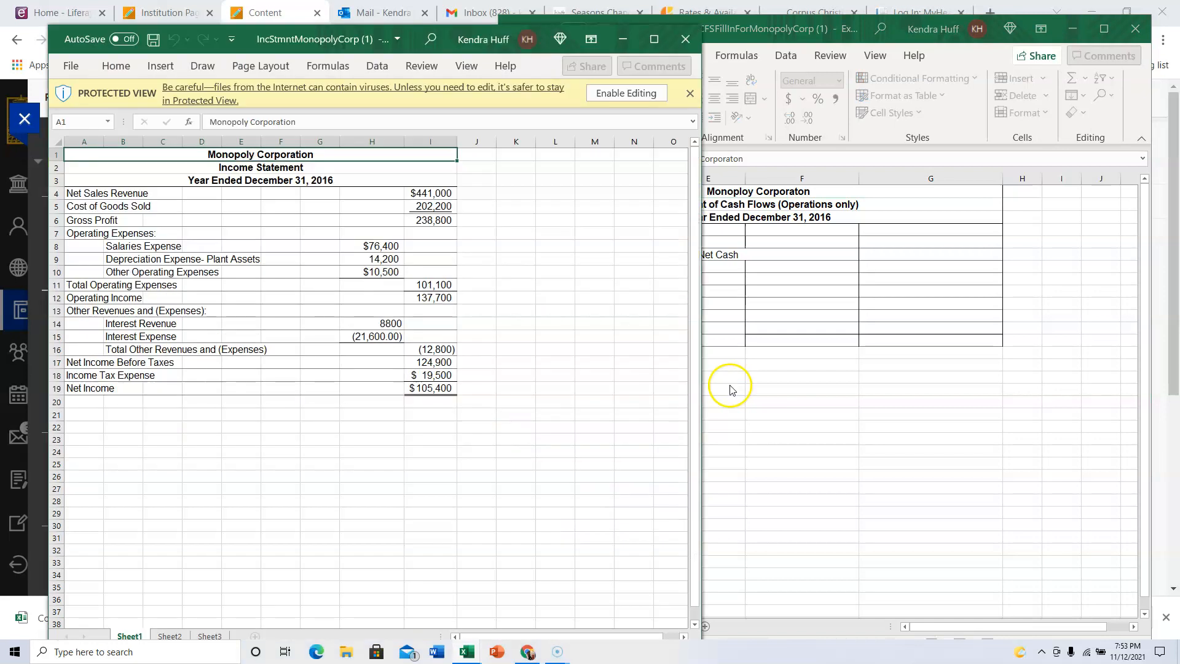
left_click(620, 94)
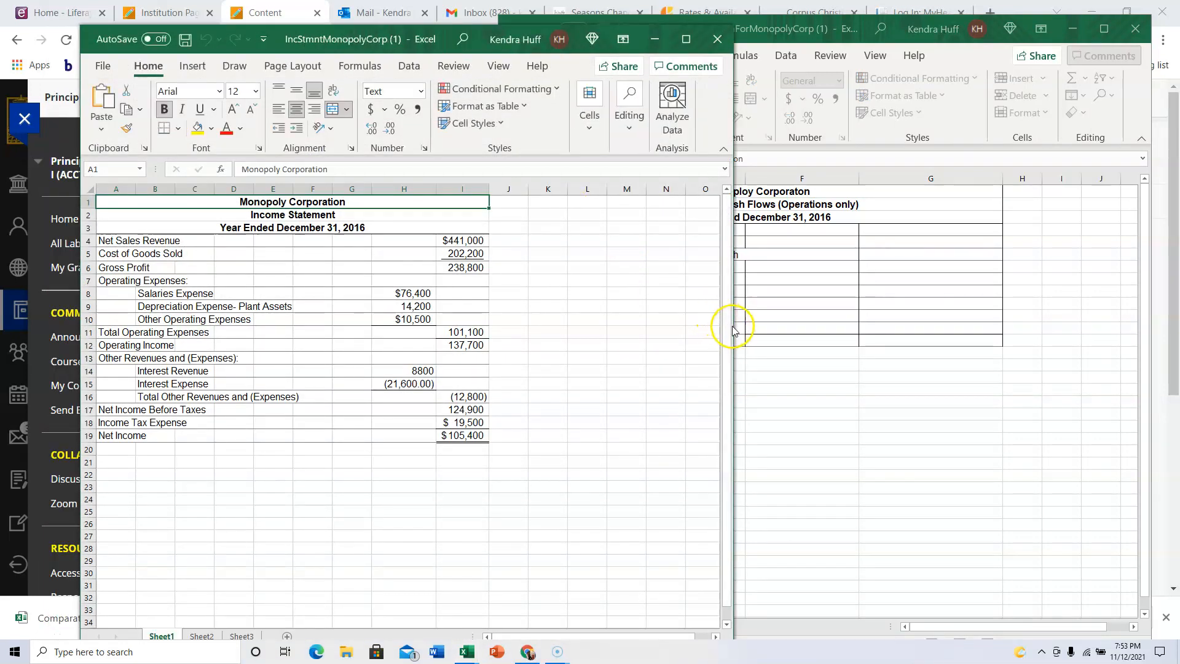
left_click_drag(734, 327, 518, 364)
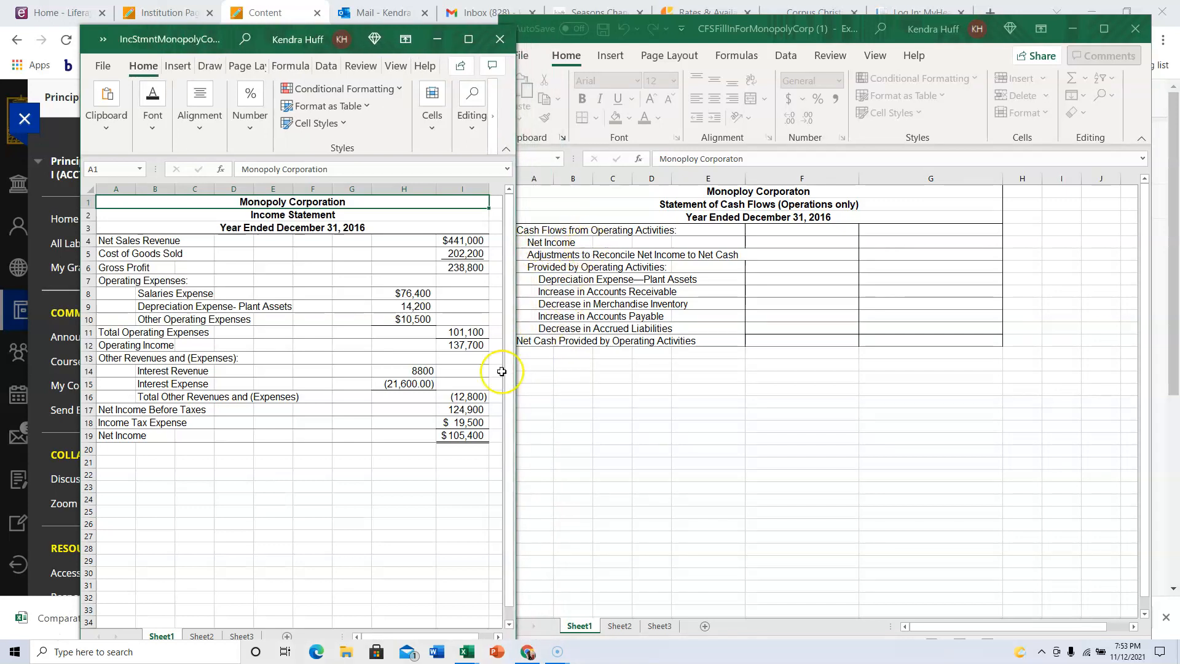
Enter the income statement's net income, 105400, in G5 of the cash flow statement
left_click(463, 436)
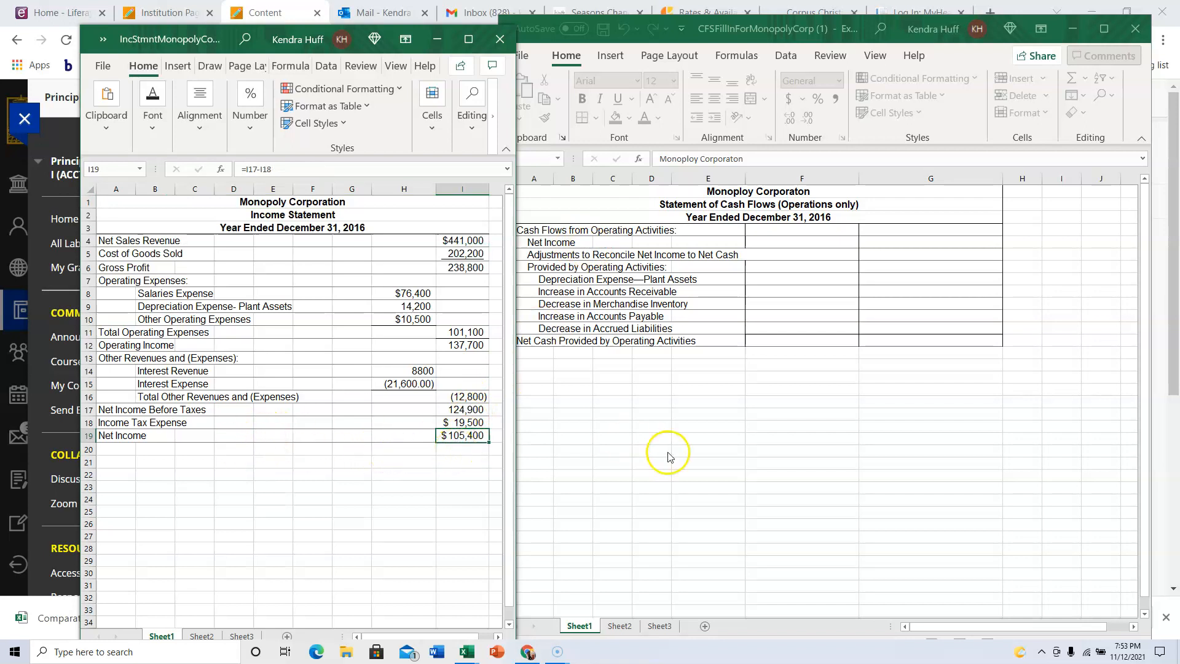
left_click(904, 238)
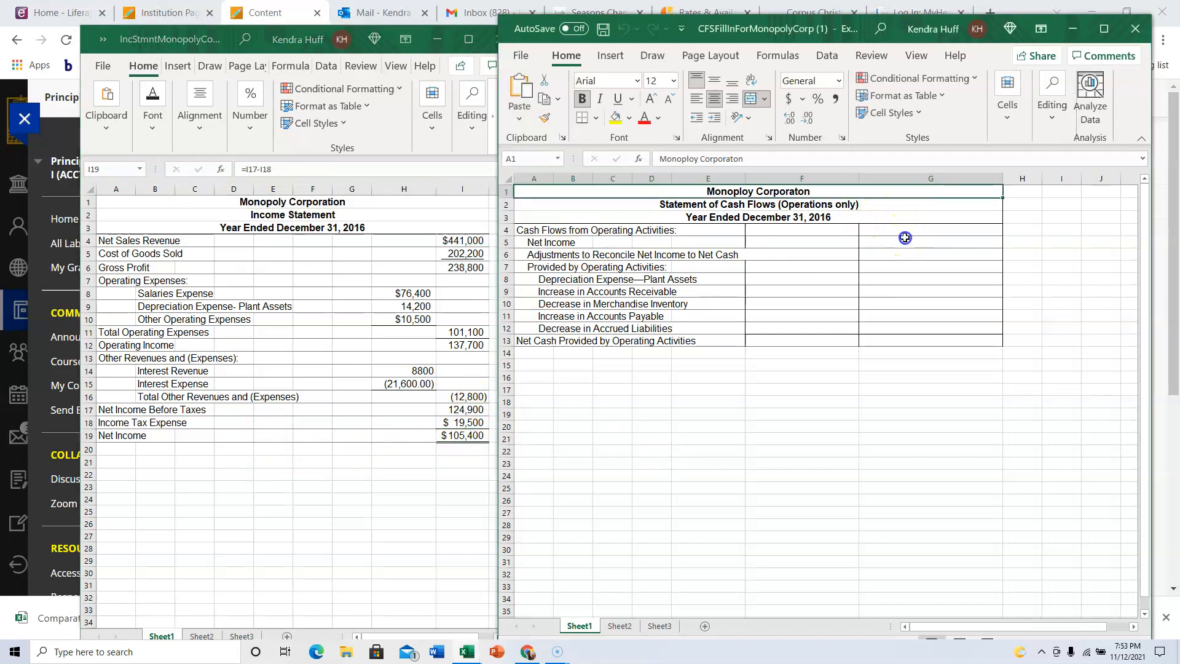
left_click(907, 242)
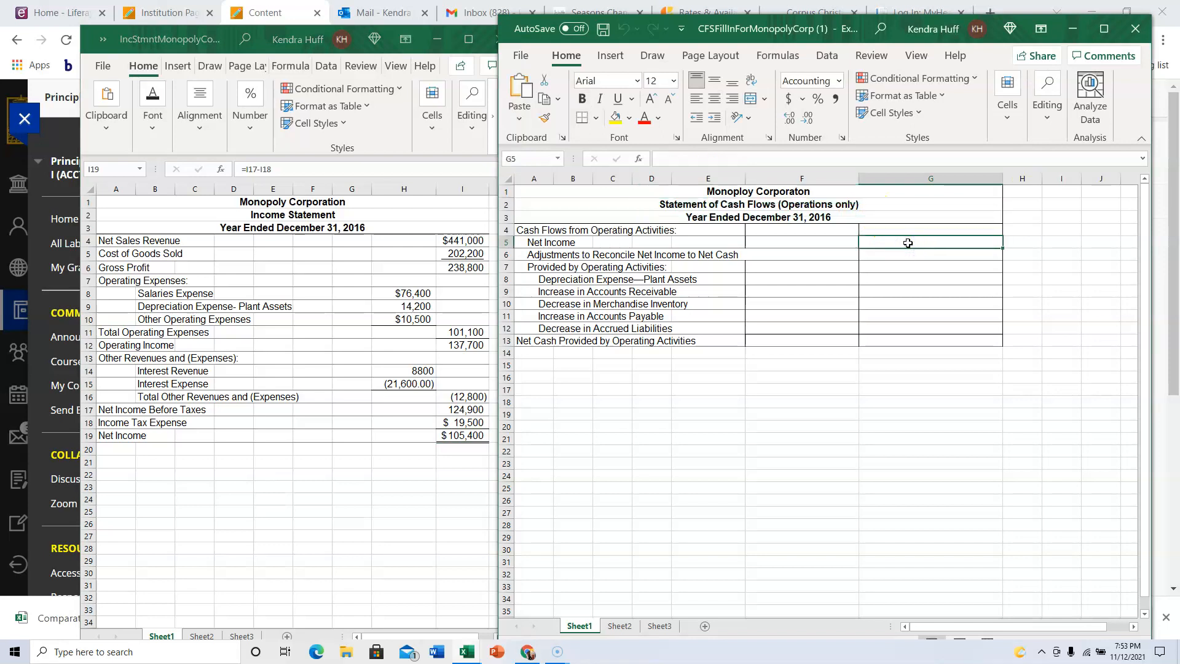
type("1054")
key("Return")
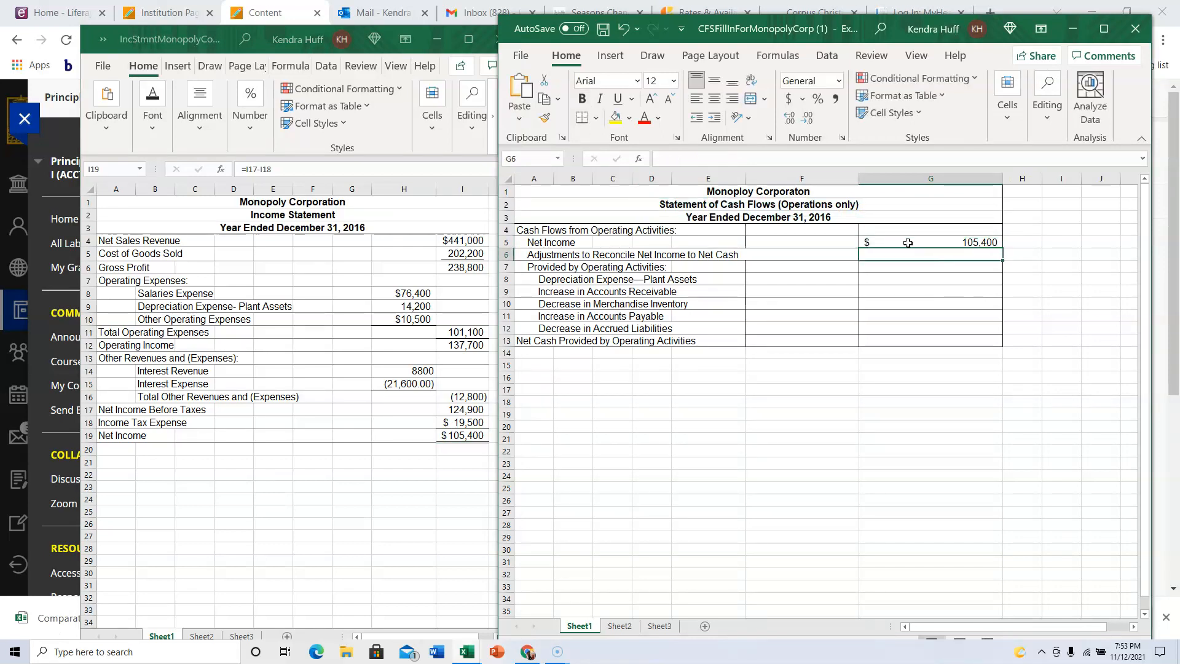
Enter the income statement's plant assets depreciation expense, 14200, in F8 of the cash flow statement
left_click(773, 278)
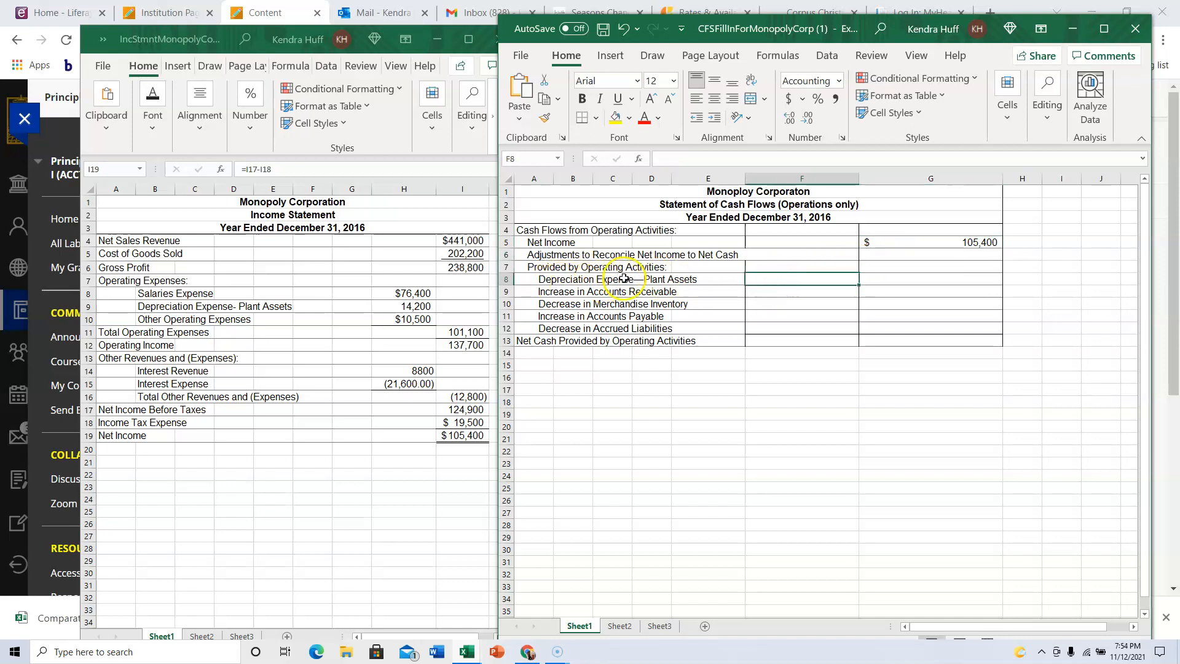
left_click(412, 306)
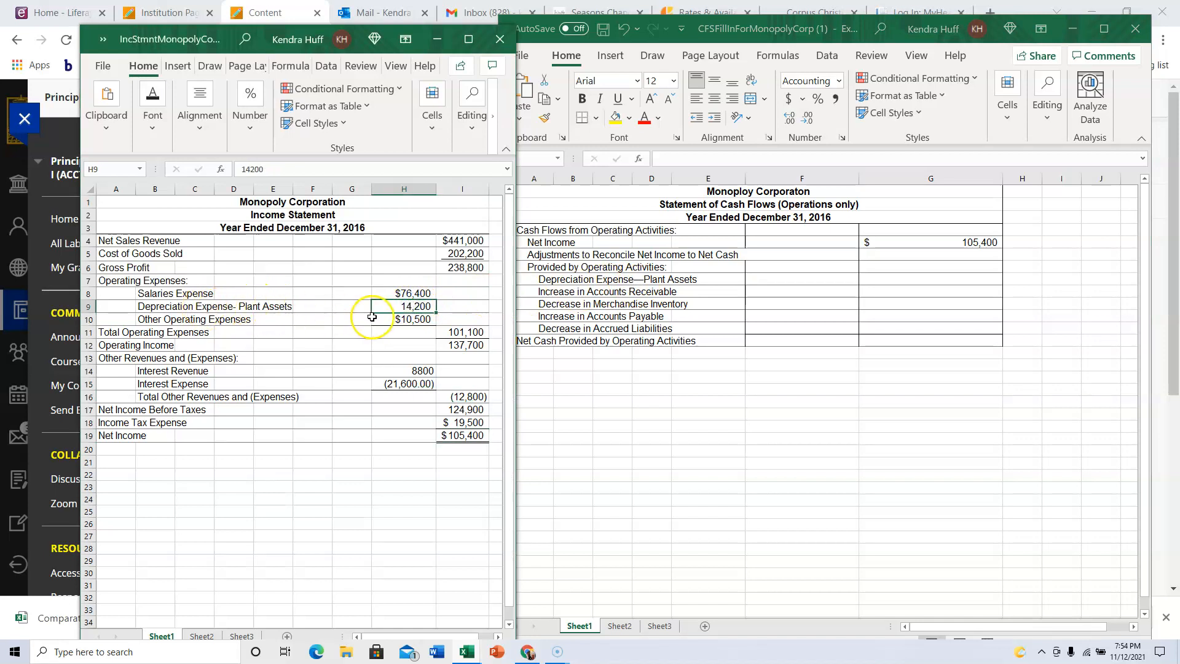
left_click(794, 278)
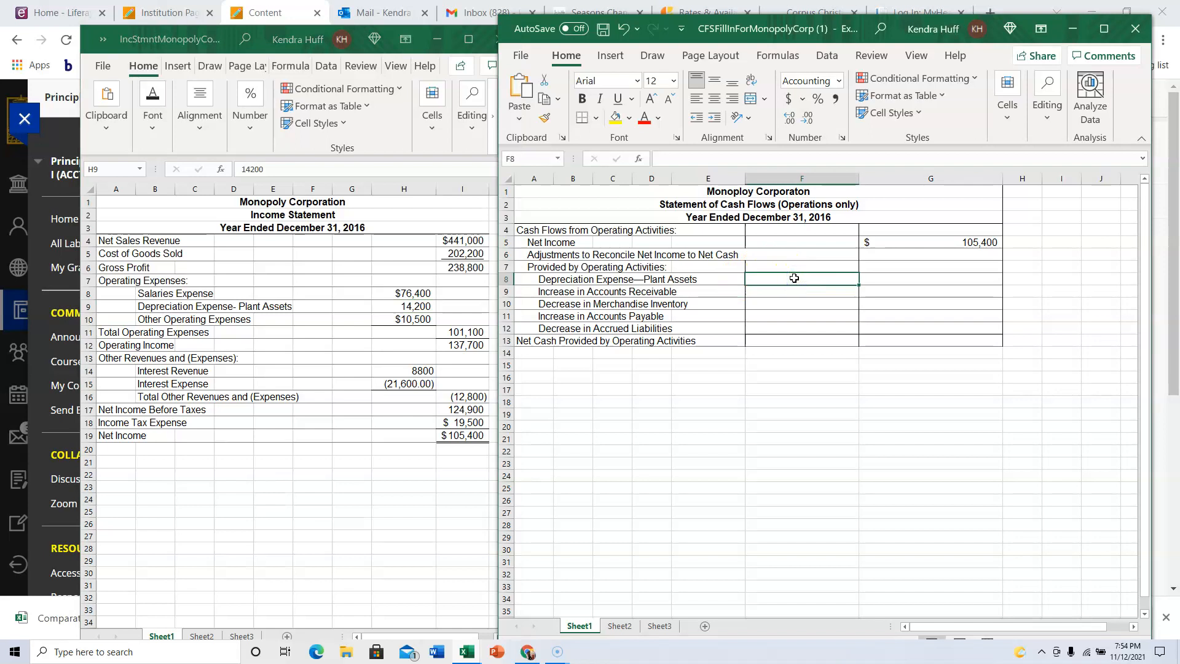
type("14200")
key("Return")
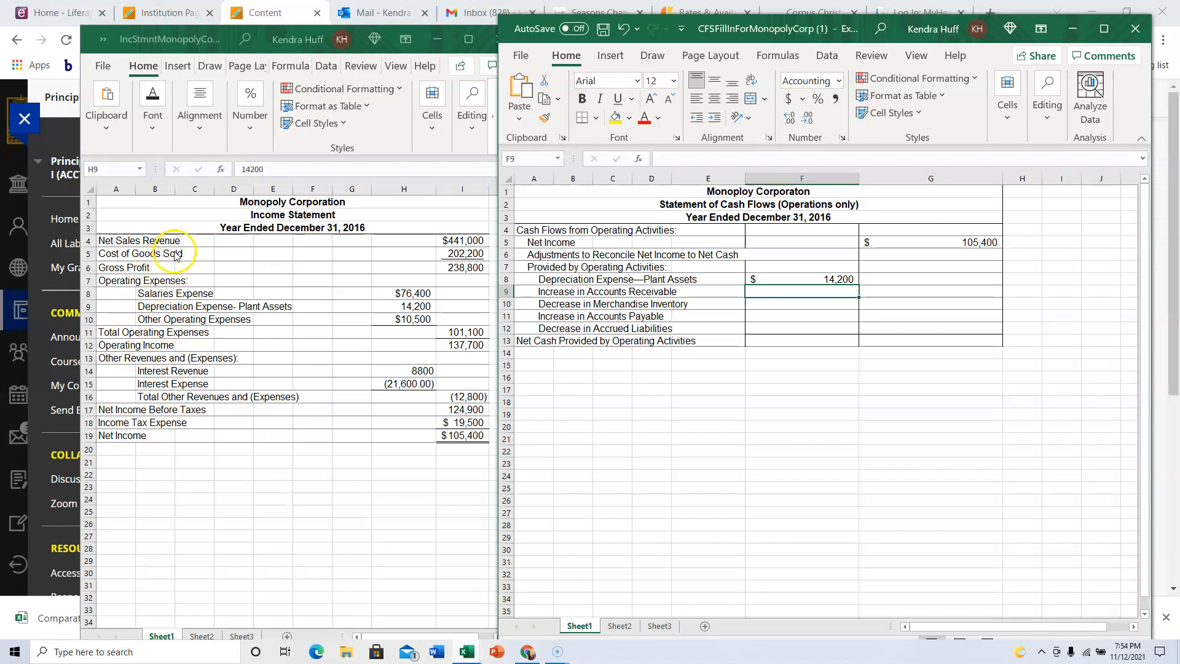
Close the income statement and open the downloaded Comparative Balance Sheet workbook for editing, placed beside the cash flow statement
left_click(250, 473)
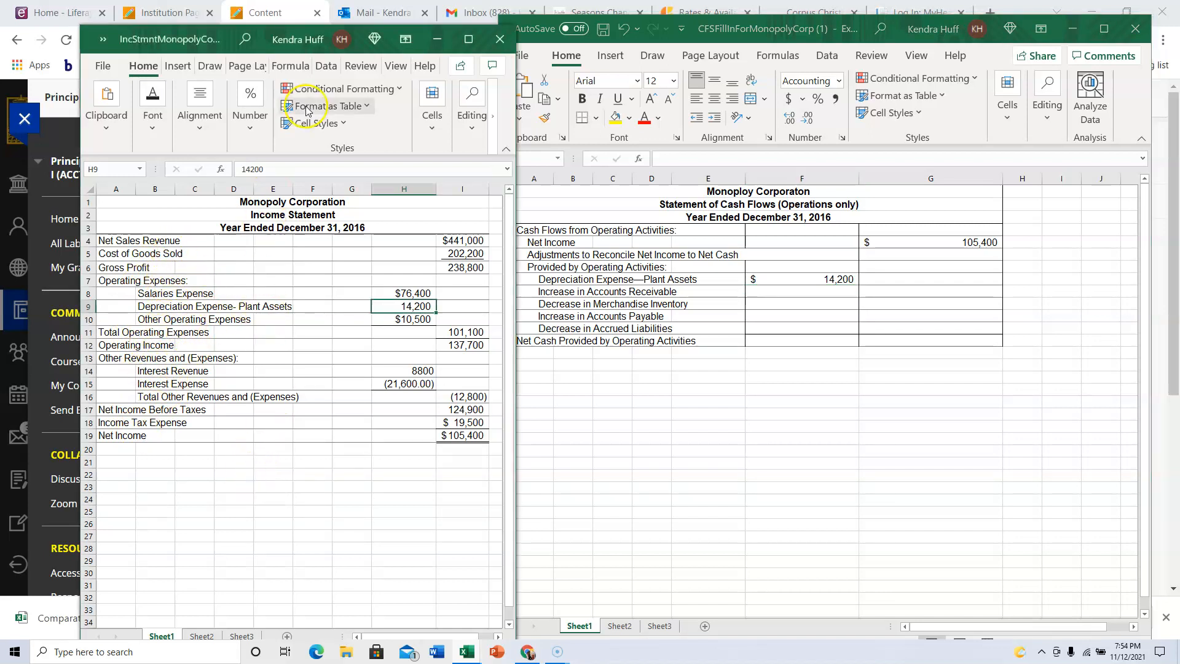
left_click(497, 40)
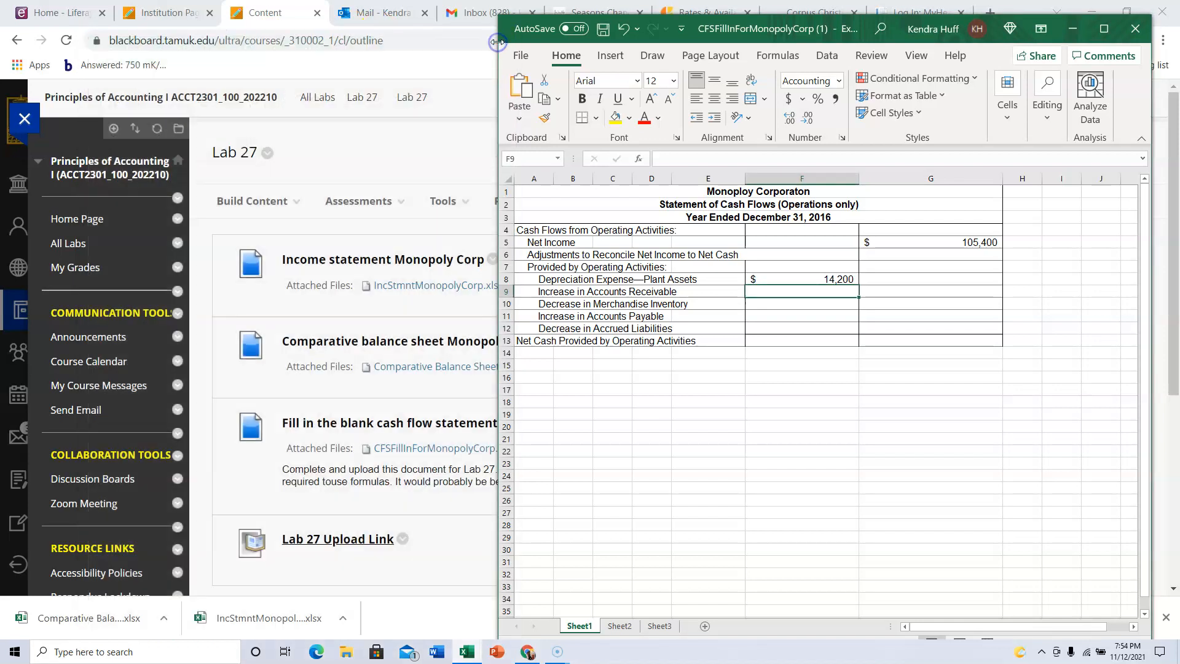
left_click(72, 617)
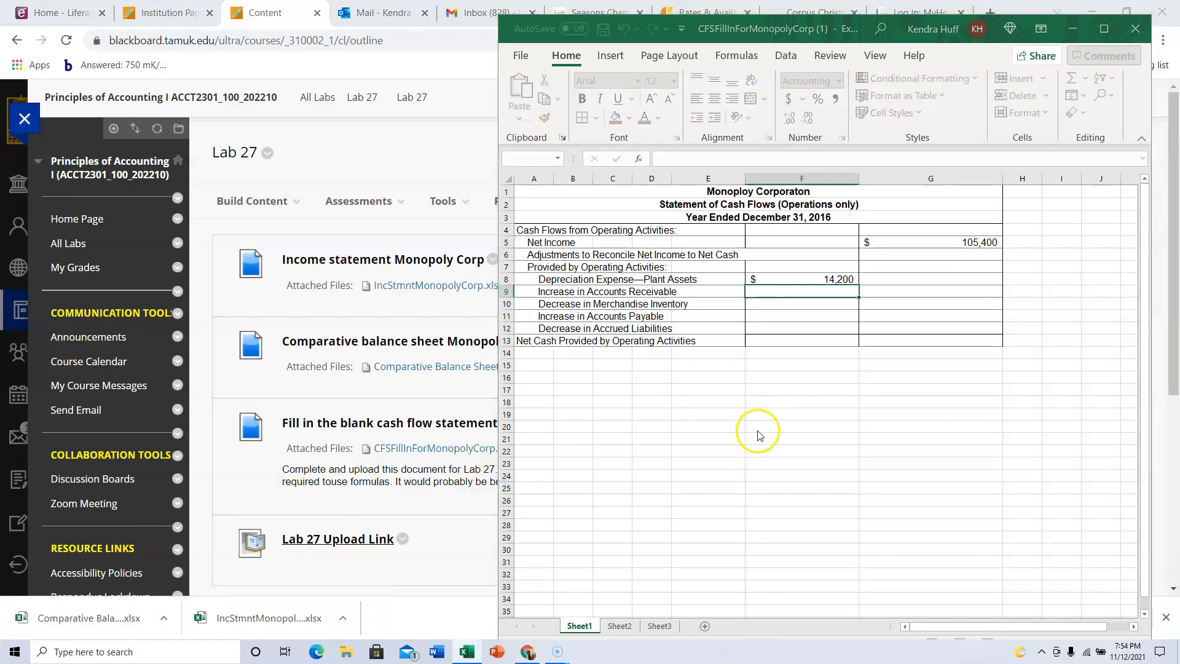
left_click(679, 94)
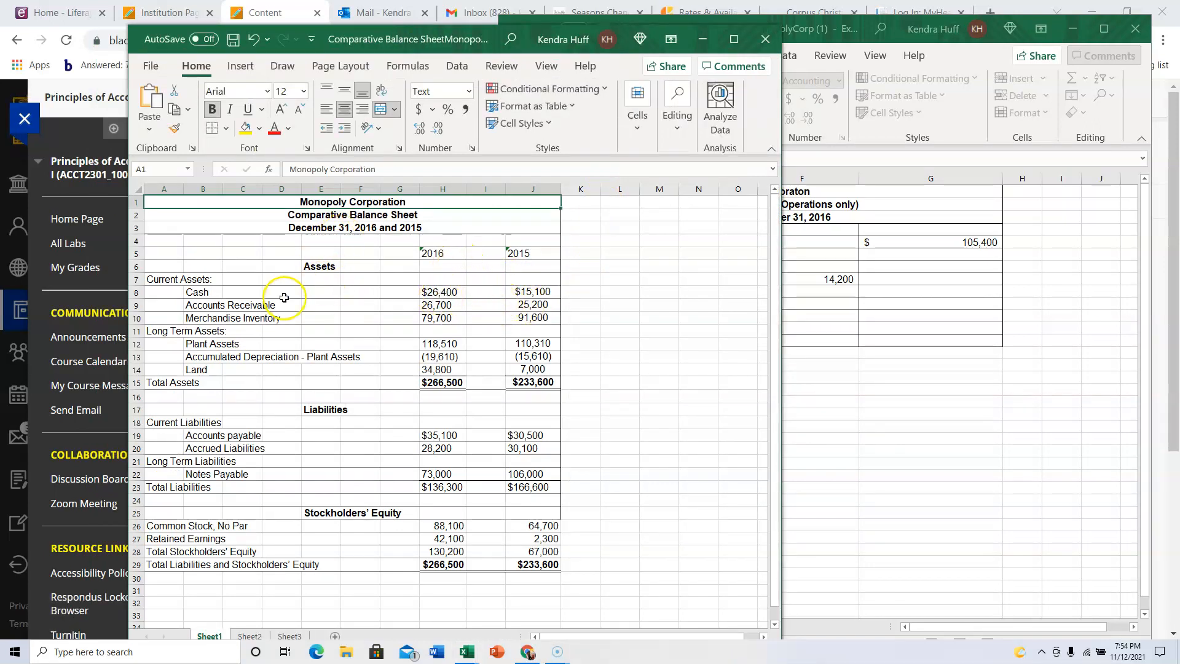
left_click_drag(482, 33, 351, 20)
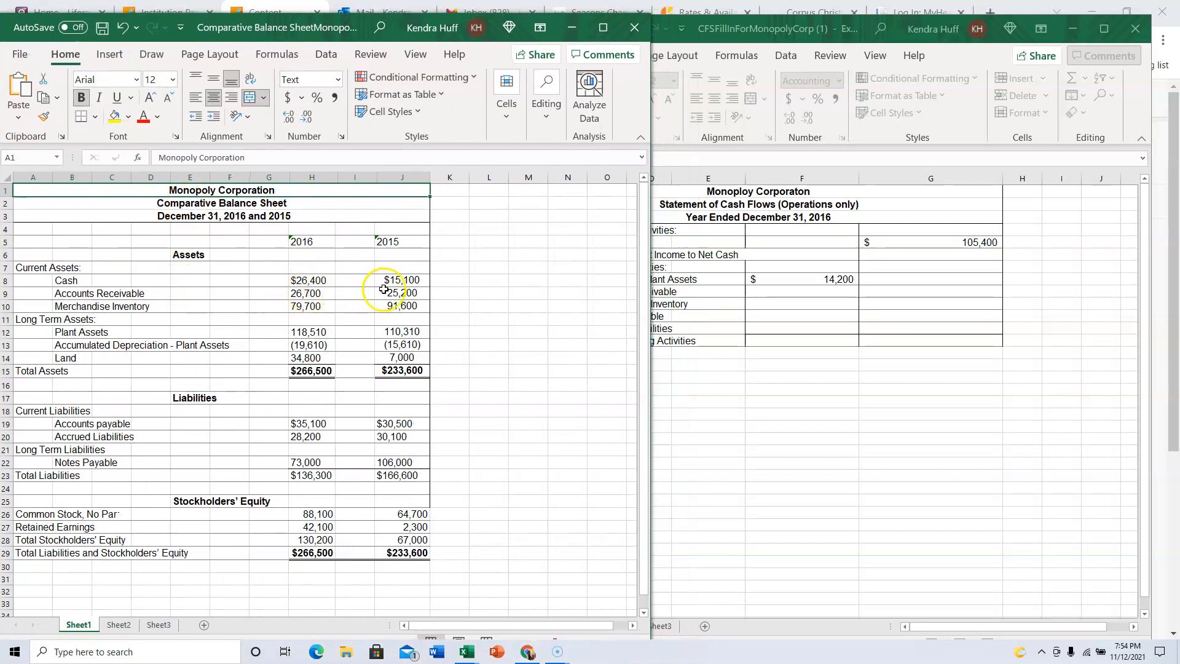
Calculate the change in Accounts Receivable from 2015 to 2016 in K9 with =H9-J9
left_click(449, 297)
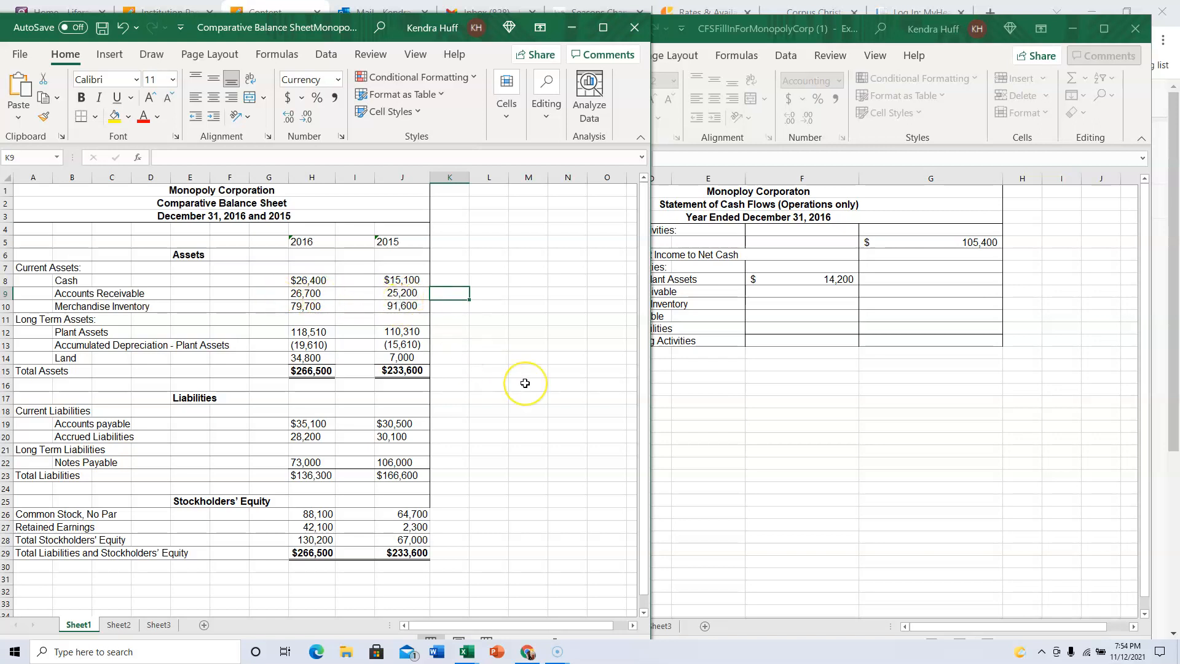
type("=")
key("Left")
key("Left")
key("Left")
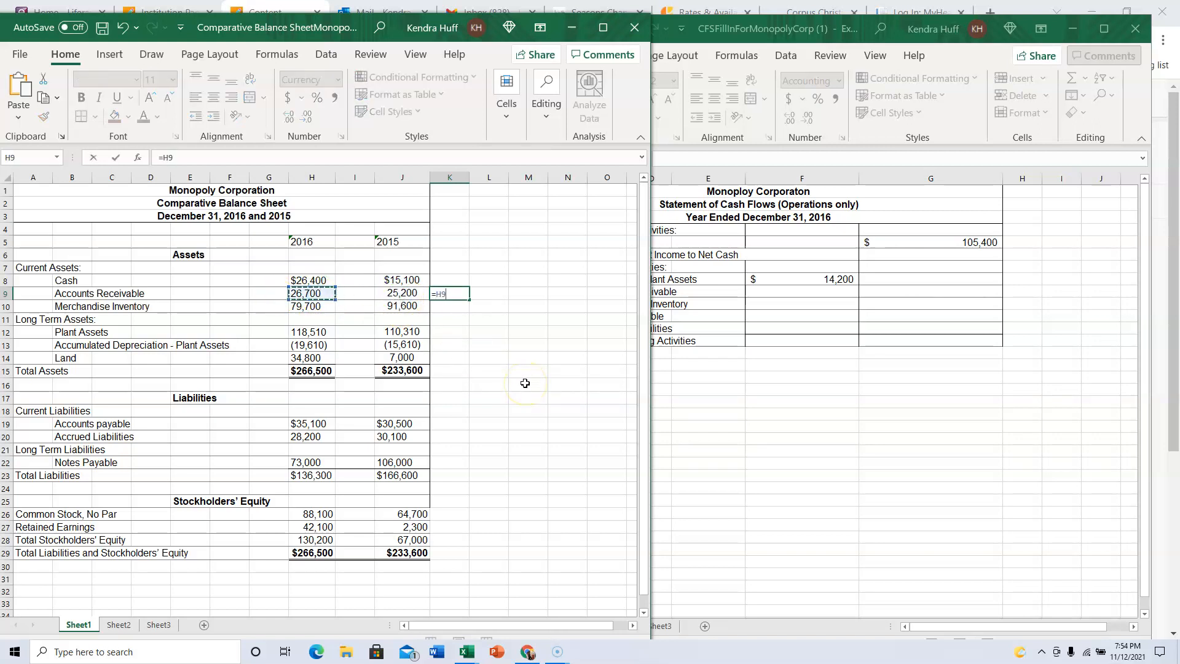
type("-")
key("Left")
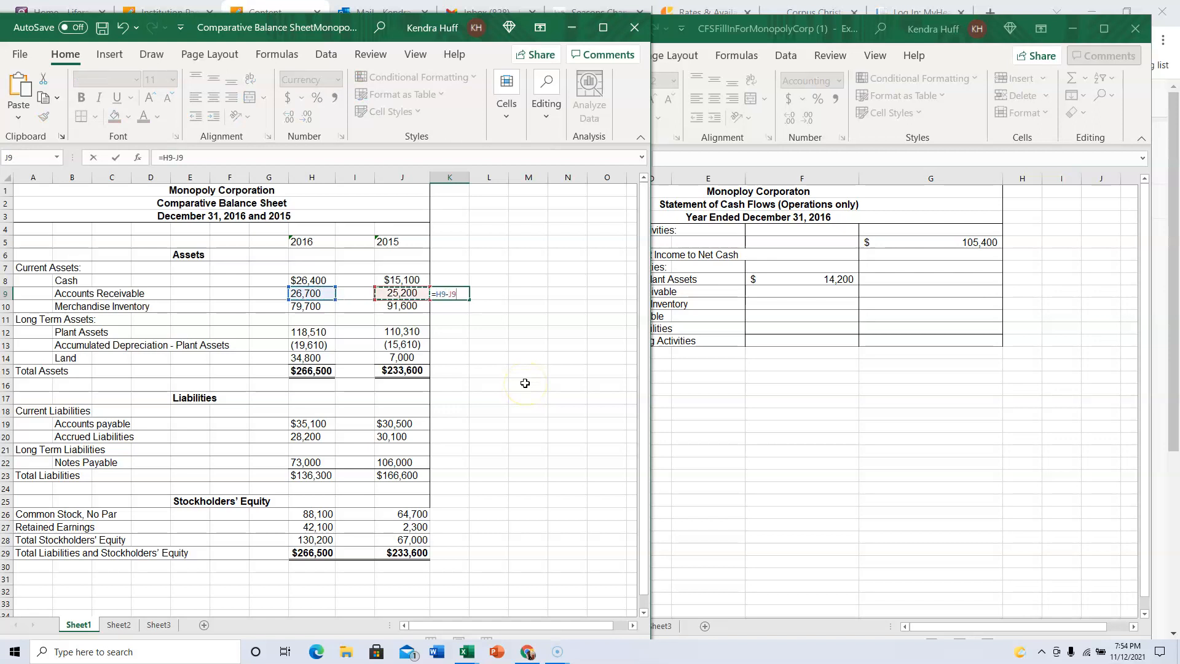
key("Return")
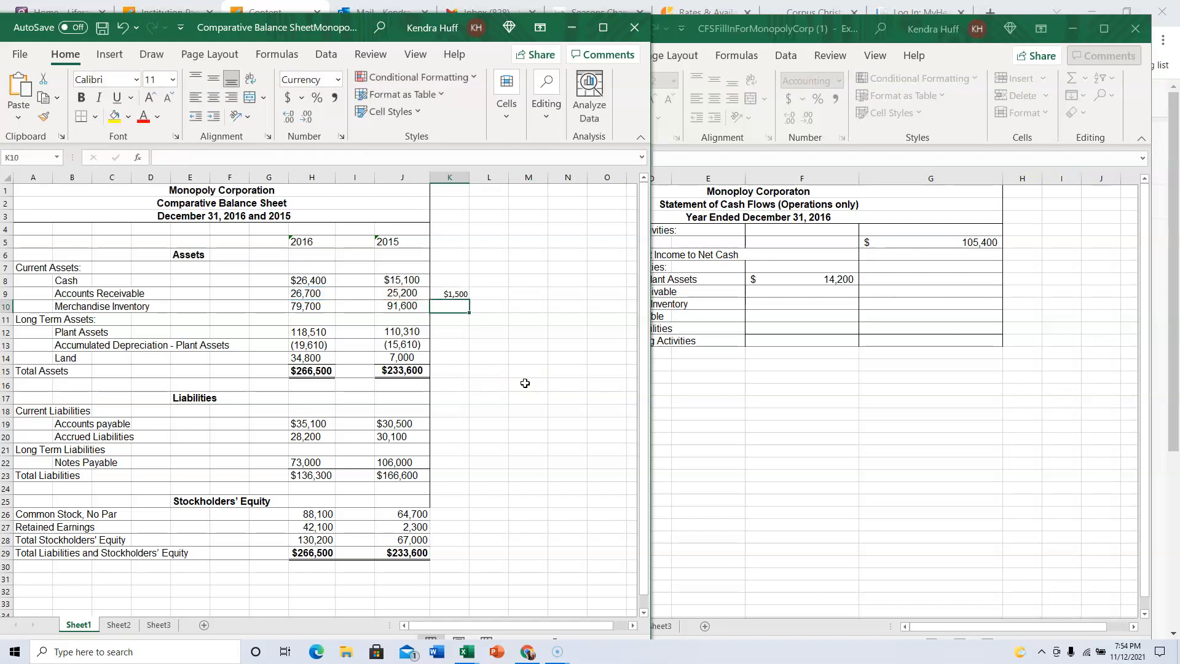
Calculate the change in Merchandise Inventory in K10 with =H10-J10
left_click(457, 306)
type("=")
key("Left")
key("Left")
key("Left")
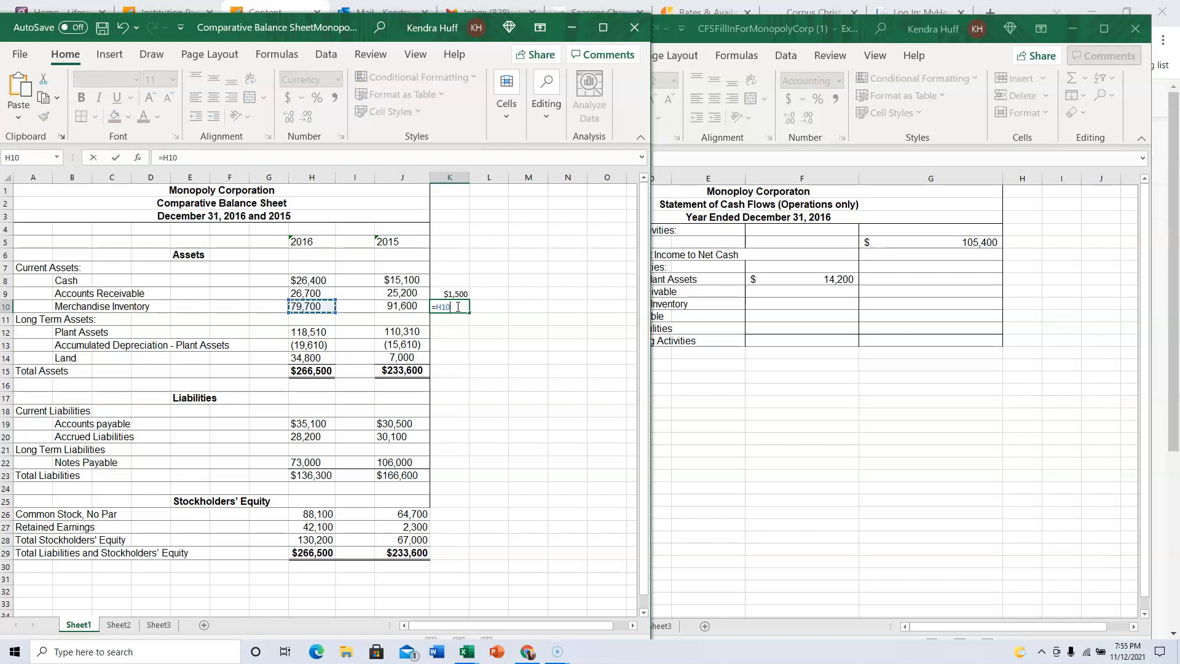
type("-")
key("Left")
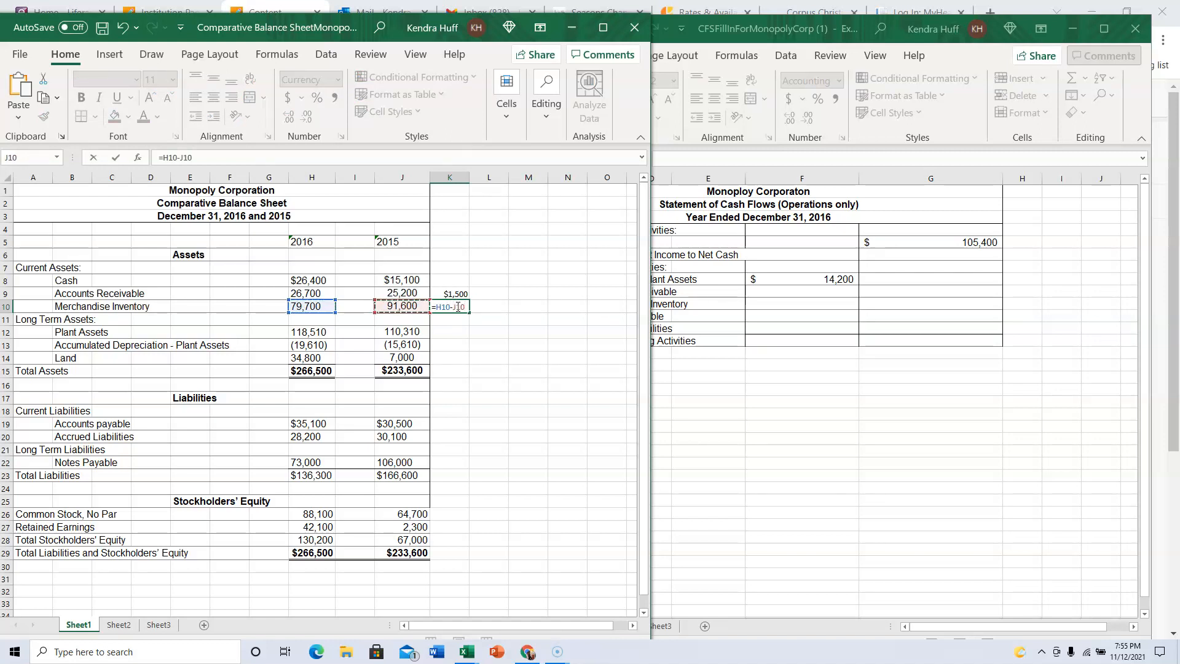
key("Return")
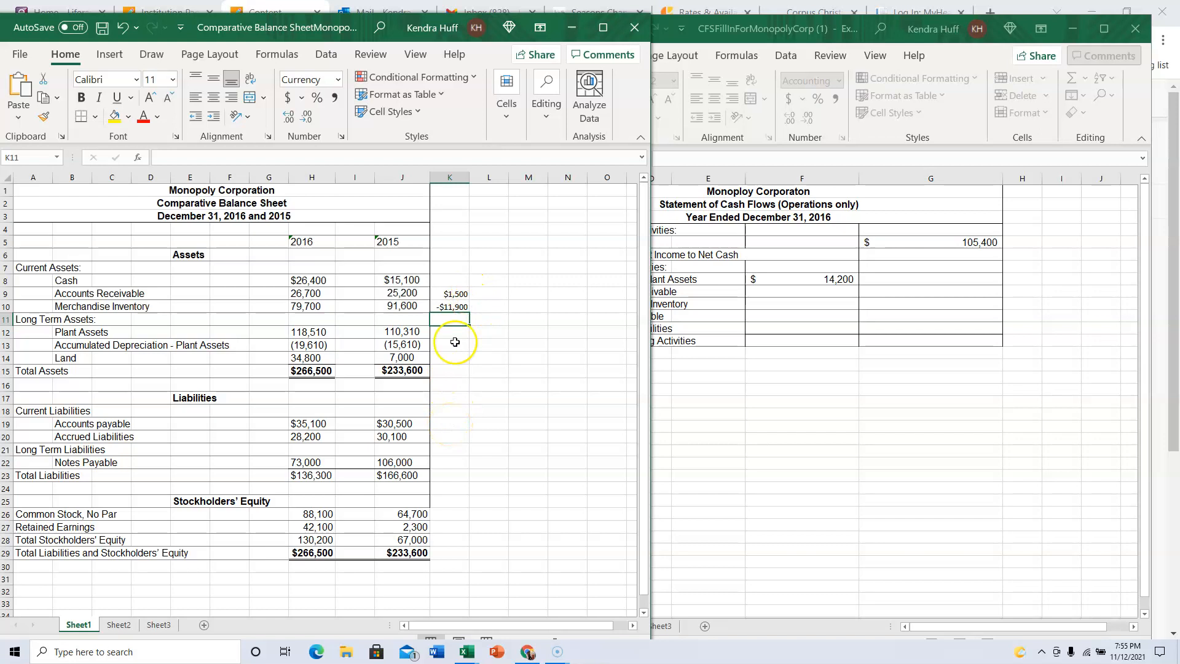
Calculate the change in Accounts payable in K19 with =H19-J19
left_click(453, 422)
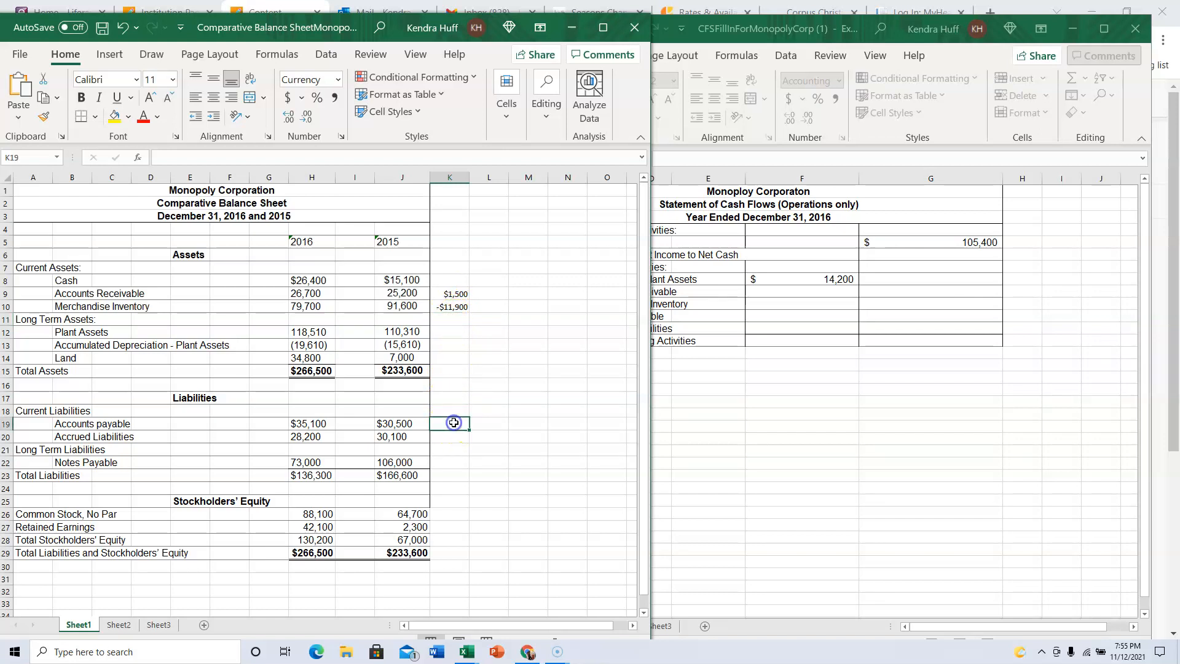
type("=")
key("Left")
key("Left")
key("Left")
type("-")
key("Left")
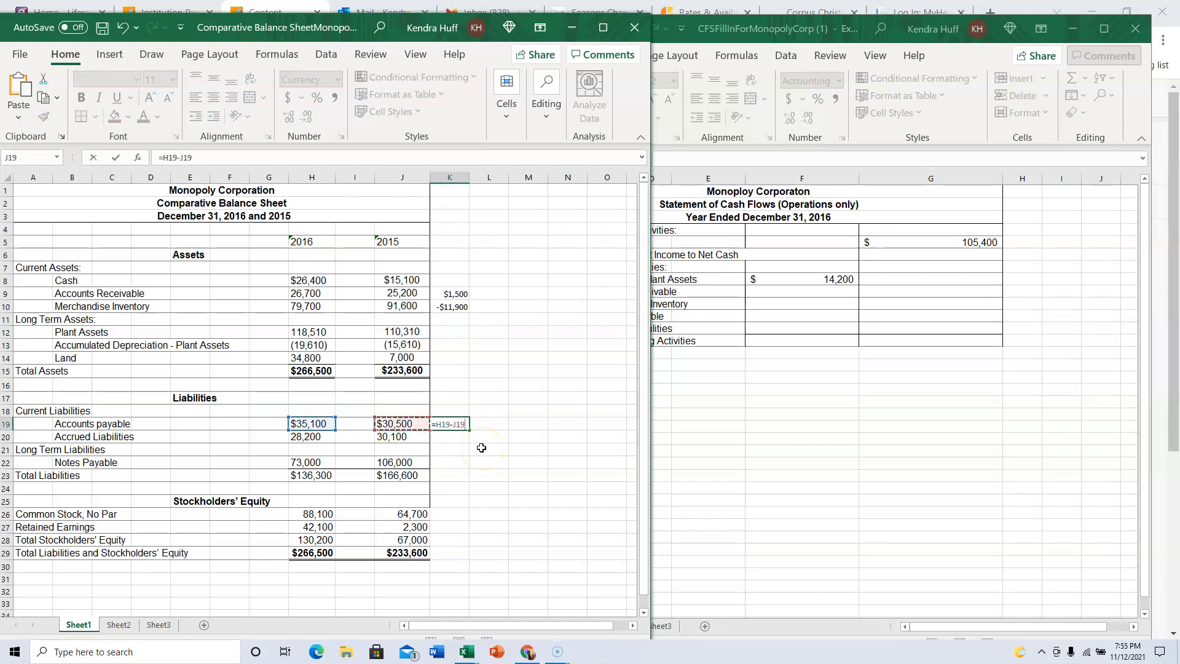
key("Return")
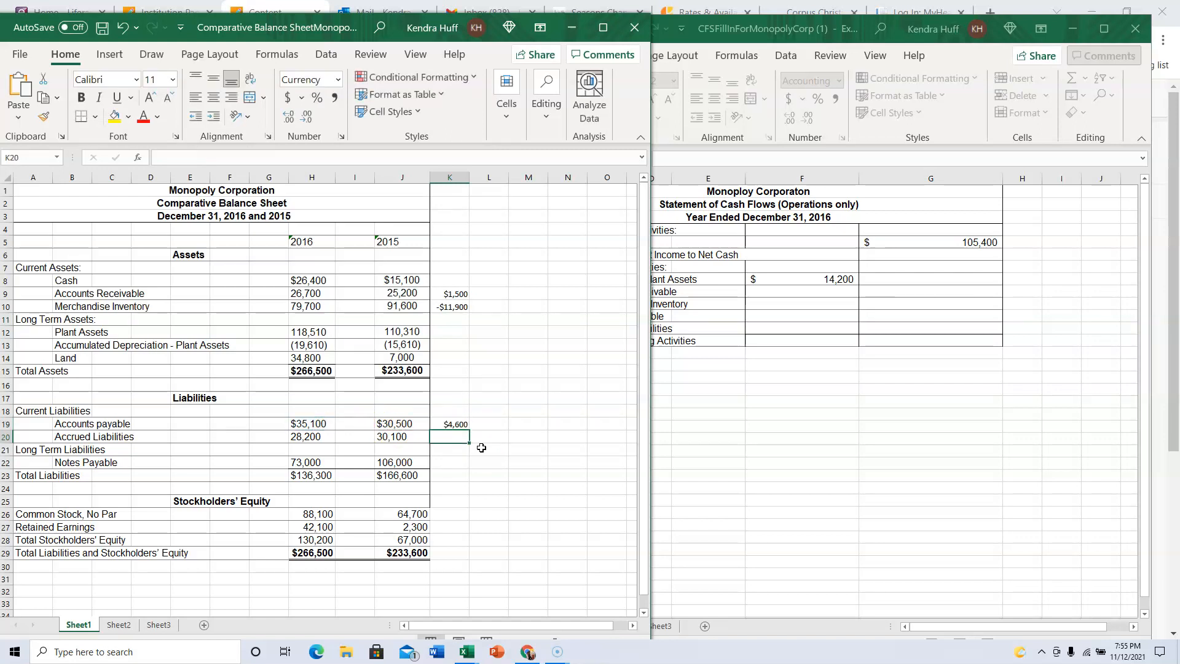
Calculate the change in Accrued Liabilities in K20 with =H20-J20
type("=")
key("Left")
key("Left")
key("Left")
type("-")
key("Left")
key("Return")
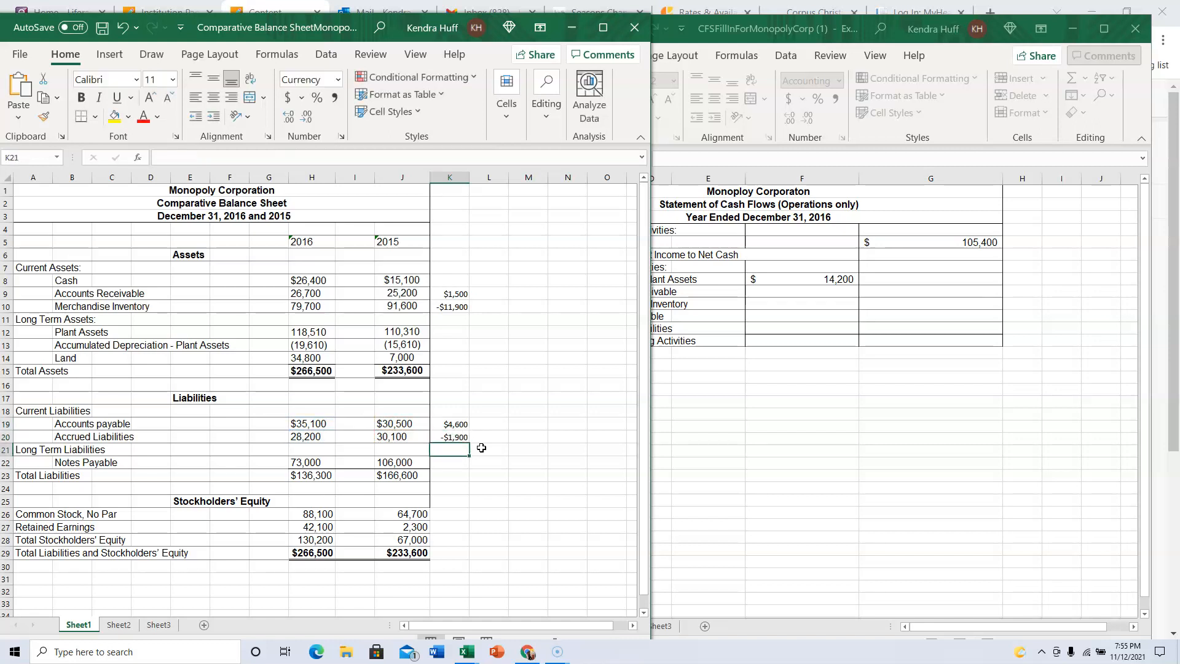
key("Up")
key("Up")
key("Up")
key("Up")
key("Up")
key("Up")
key("Up")
key("Up")
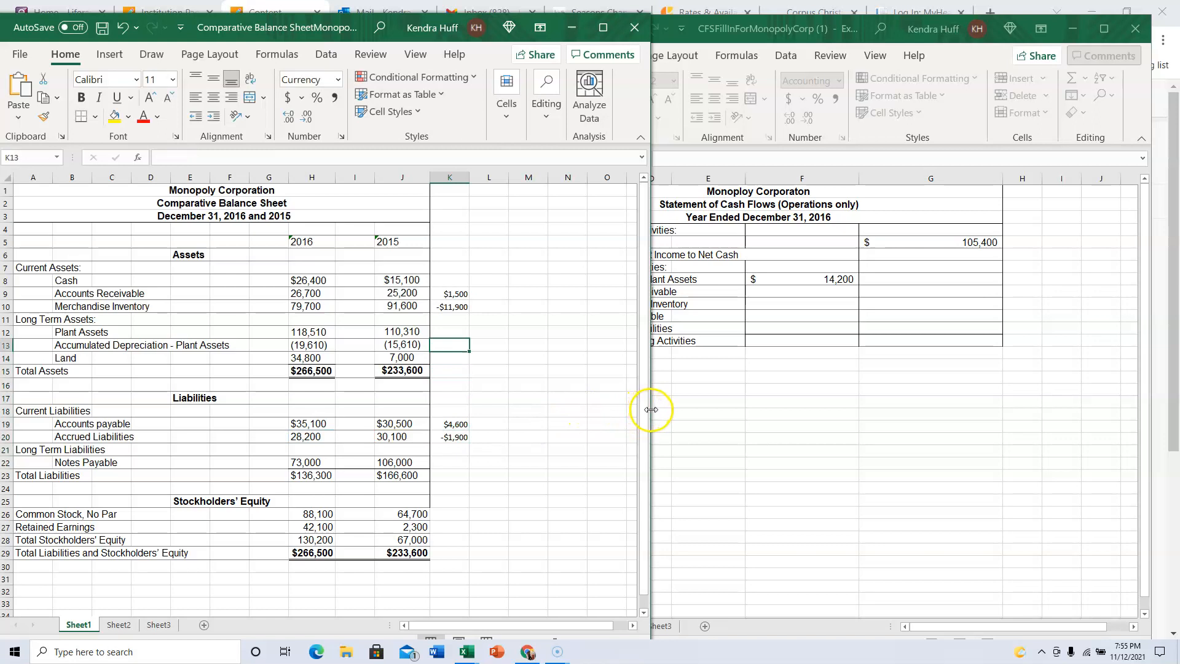
Narrow the balance sheet window until the cash flow statement's row labels are uncovered beside it
left_click_drag(652, 410, 529, 403)
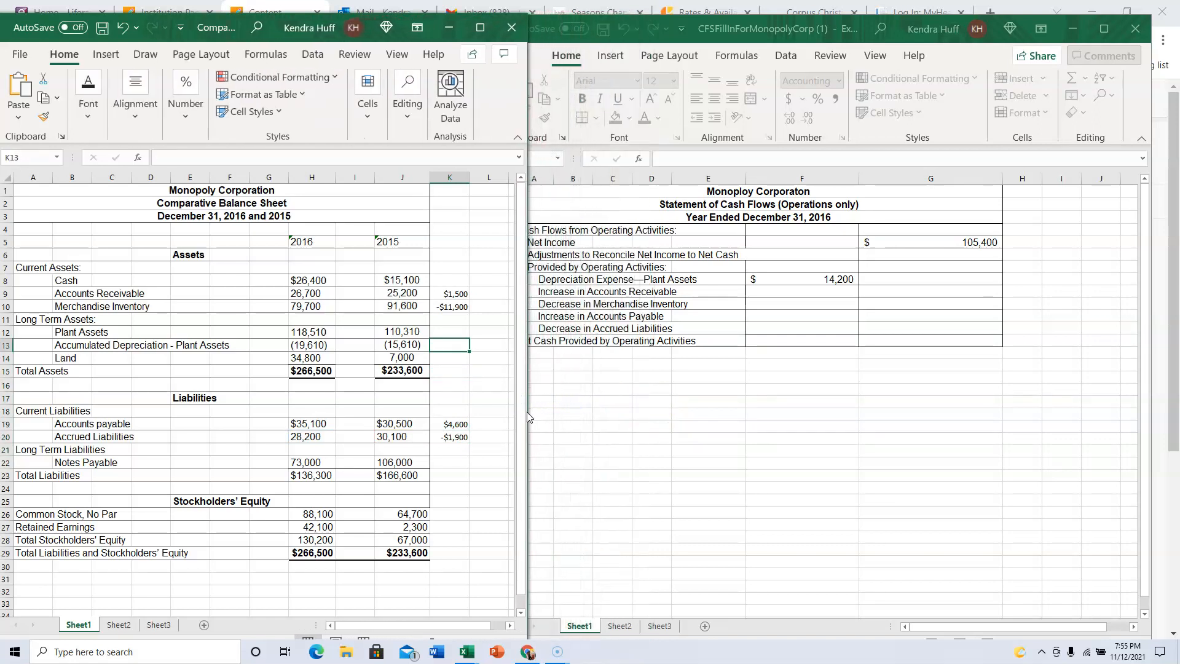
left_click_drag(528, 412, 518, 412)
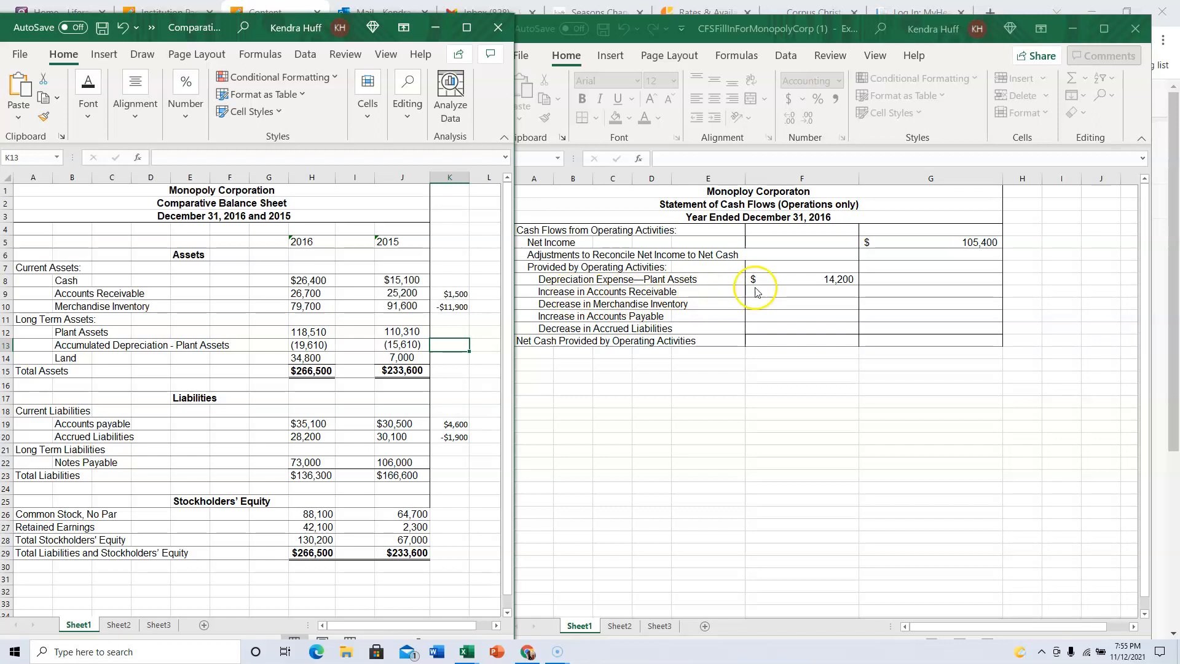
In the cash flow statement, enter -1500 for the increase in Accounts Receivable and 11900 for the decrease in Merchandise Inventory
left_click(782, 290)
type("-1500")
key("Return")
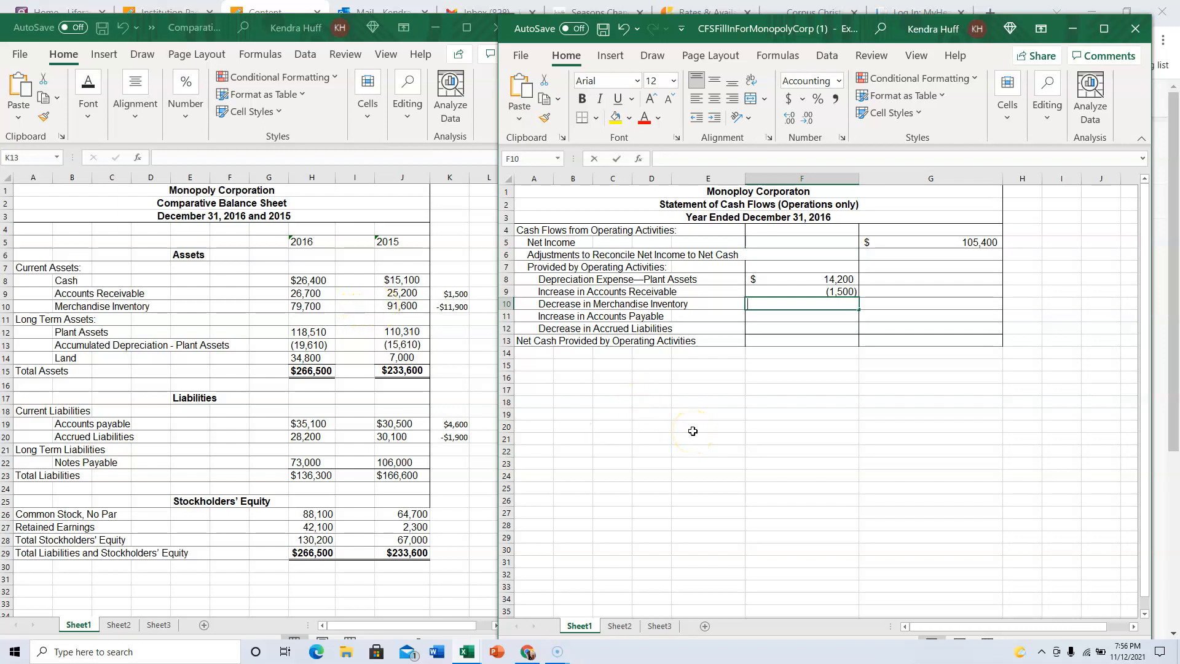
type("11900")
key("Return")
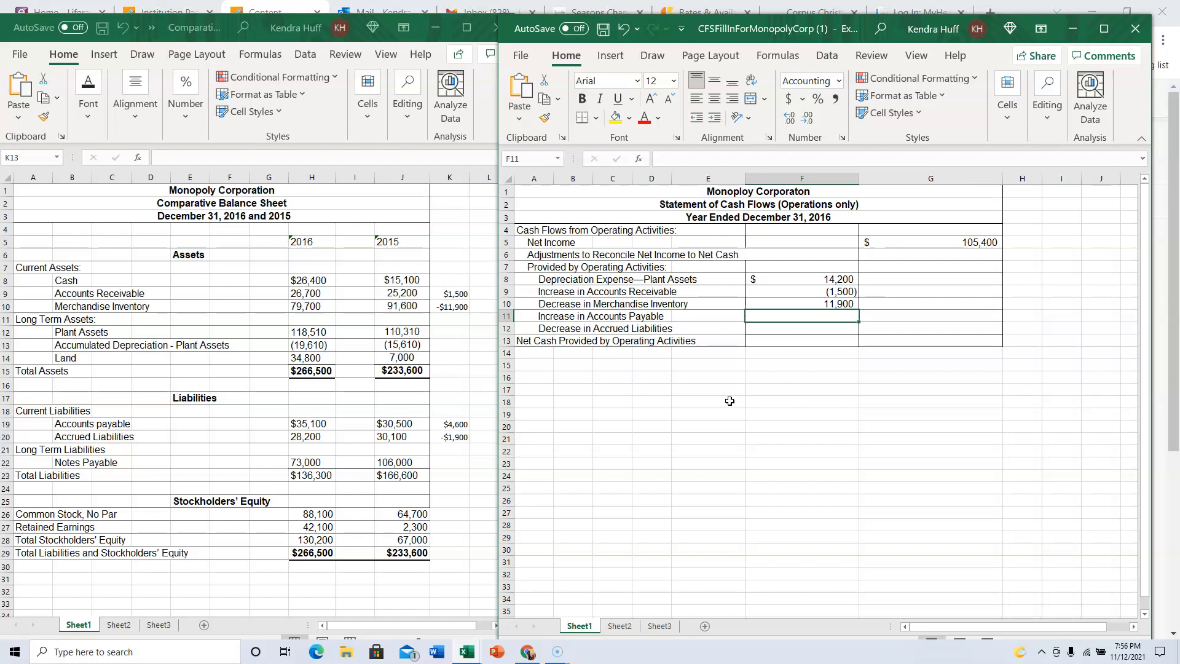
Enter 4600 for the increase in Accounts Payable and -1900 for the decrease in Accrued Liabilities
type("4600")
key("Return")
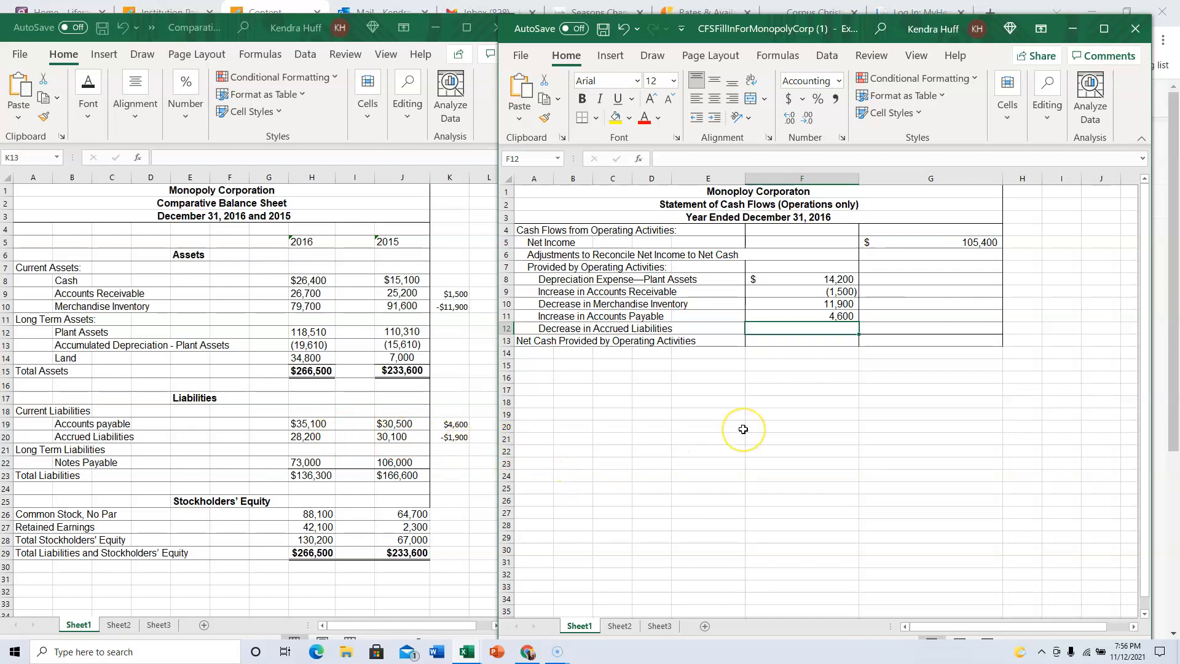
type("-1900")
key("Return")
Total the adjustments in G12 with a SUM of F8:F12
key("Up")
key("Right")
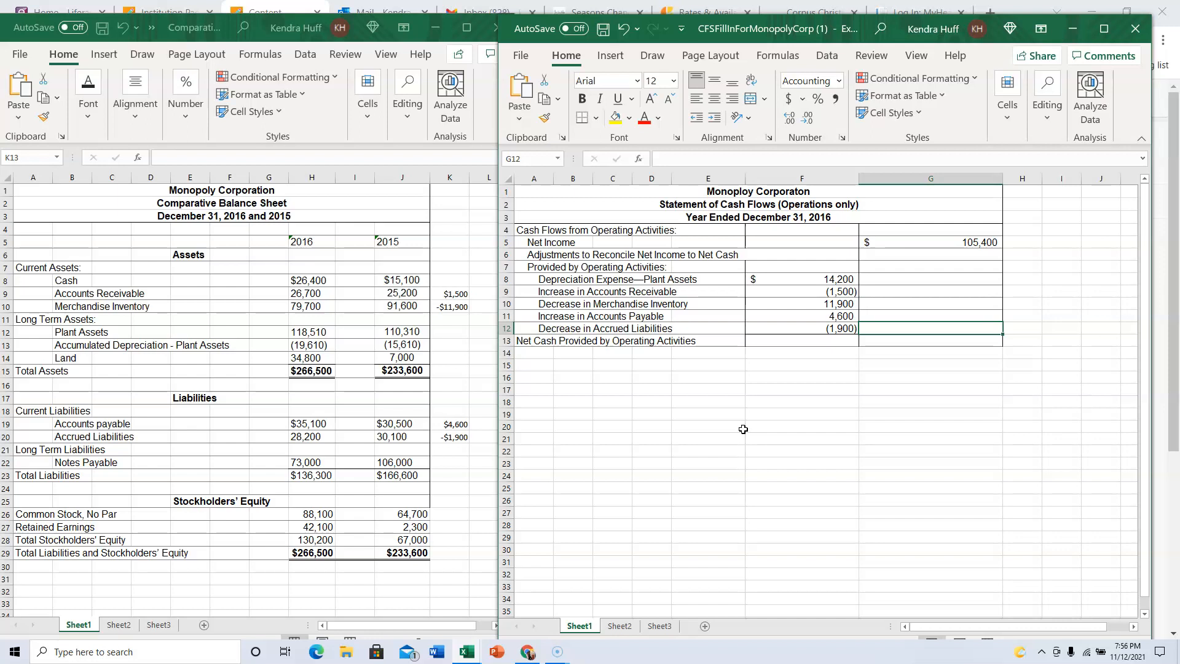
type("=sum(")
key("Left")
key("shift+Up")
key("shift+Up")
key("shift+Up")
key("shift+Up")
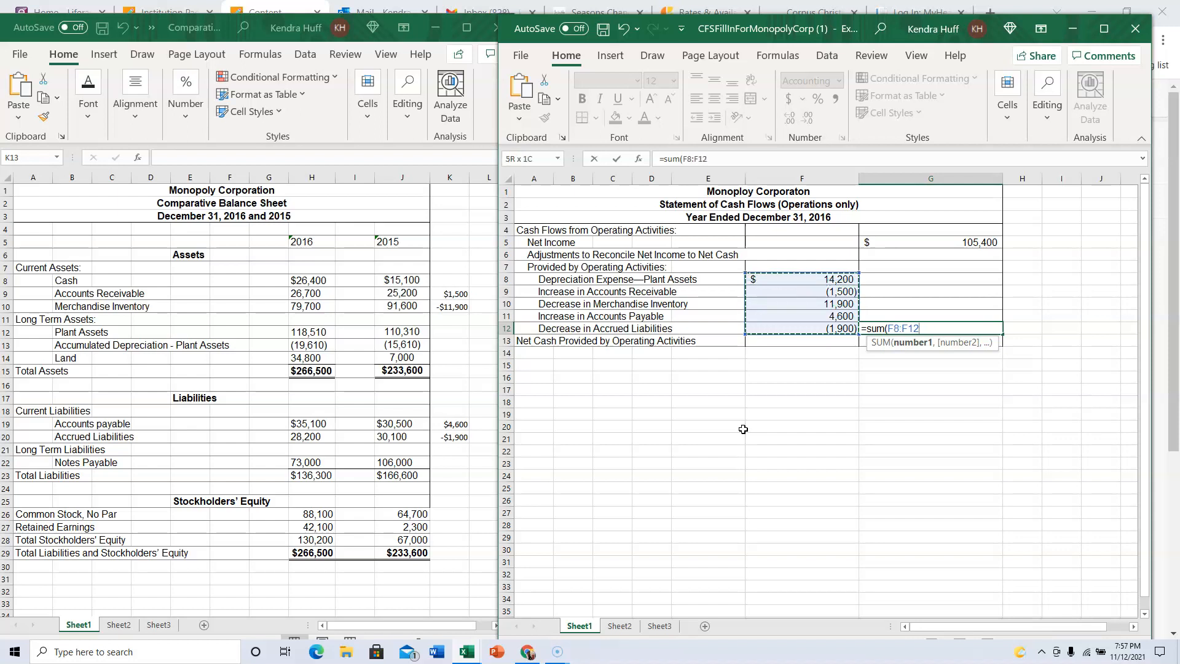
key("Return")
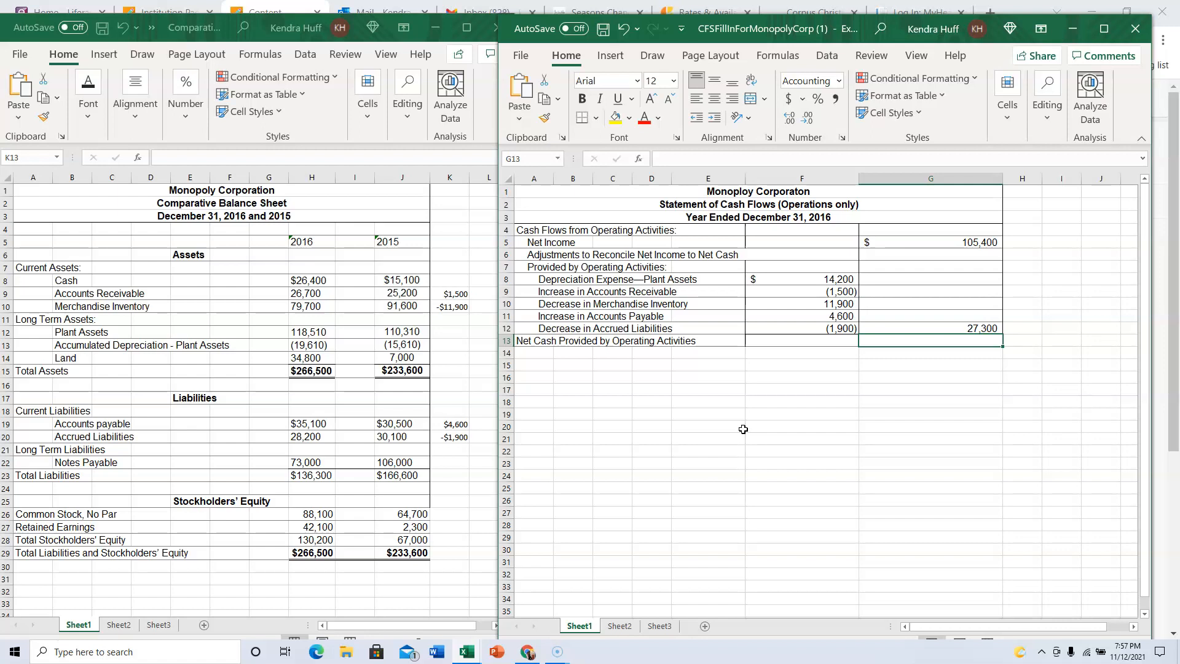
Calculate Net Cash Provided by Operating Activities in G13 by adding net income in G5 and the adjustments total in G12
type("=")
key("Up")
key("Up")
key("Up")
key("Up")
key("Up")
key("Up")
key("Up")
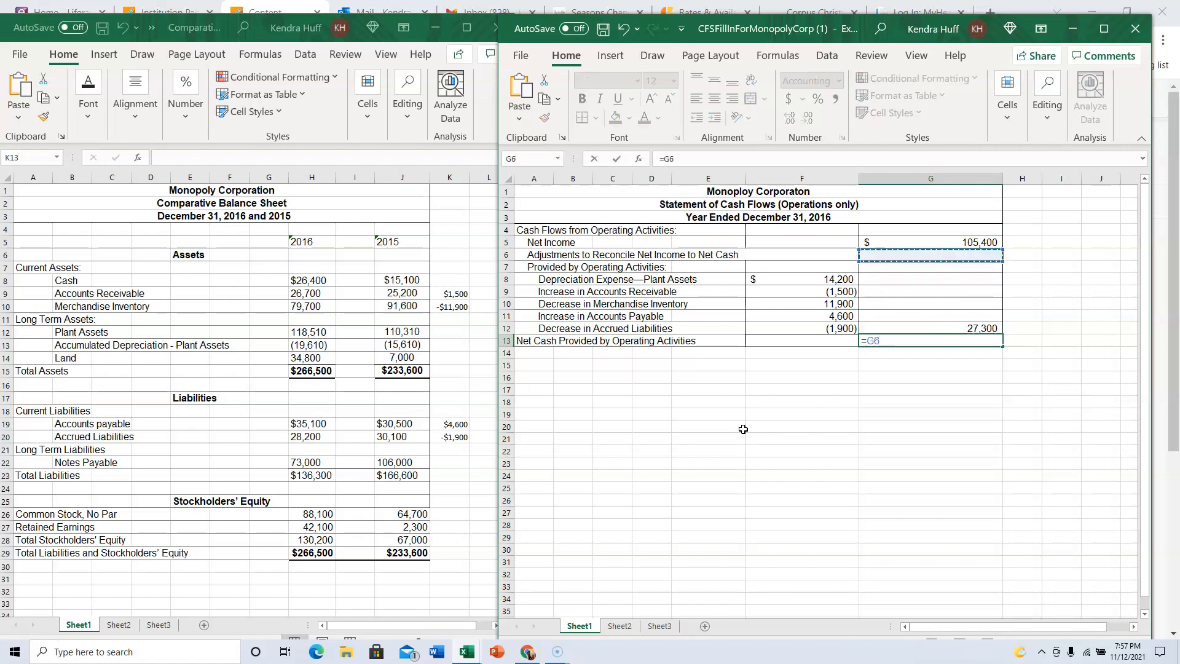
key("Up")
type("+")
key("Up")
key("Return")
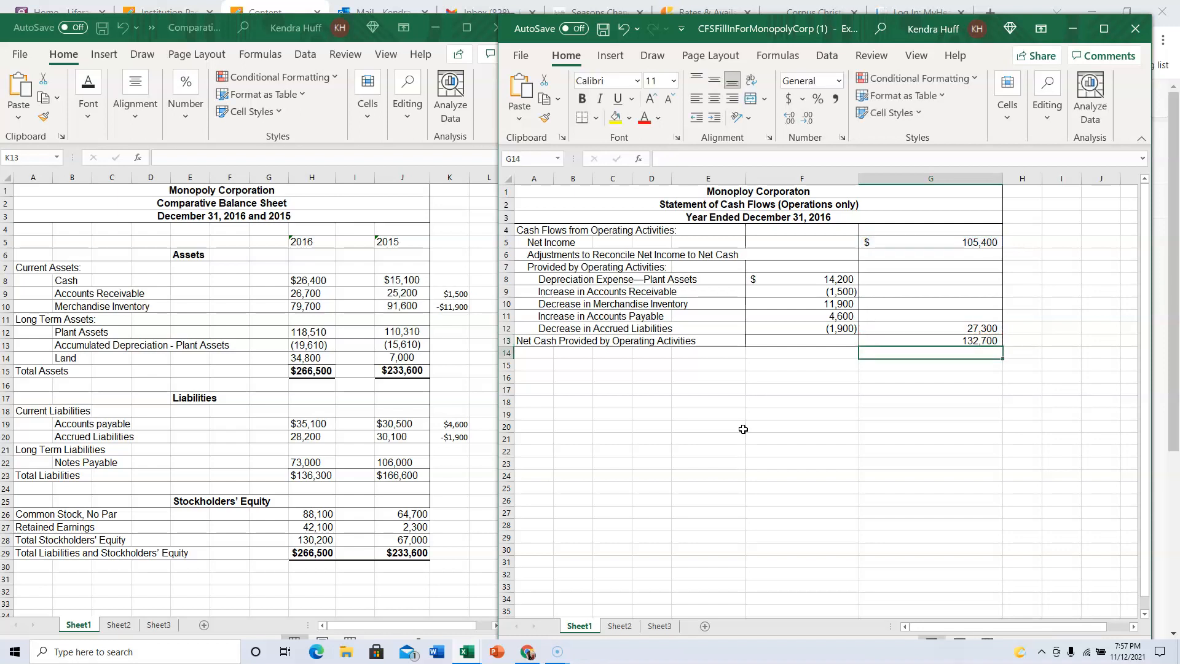